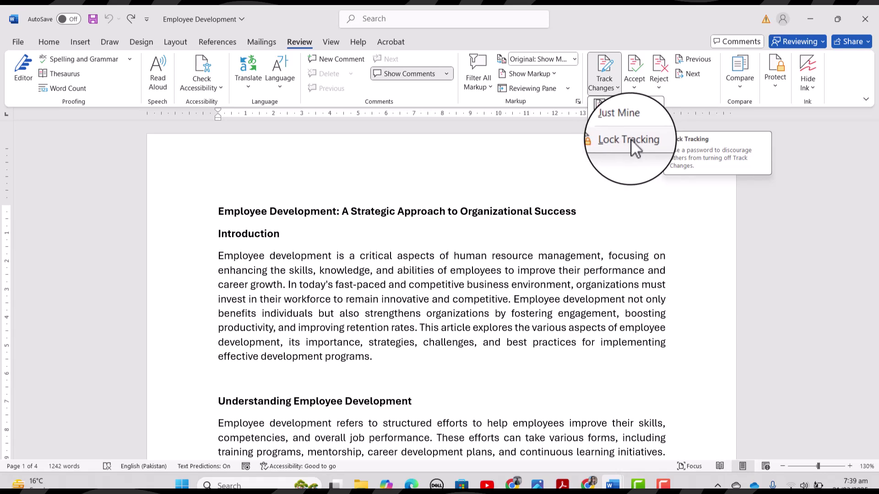
- Lock change tracking, then unlock it again and confirm in the Unlock Tracking dialog
left_click(633, 139)
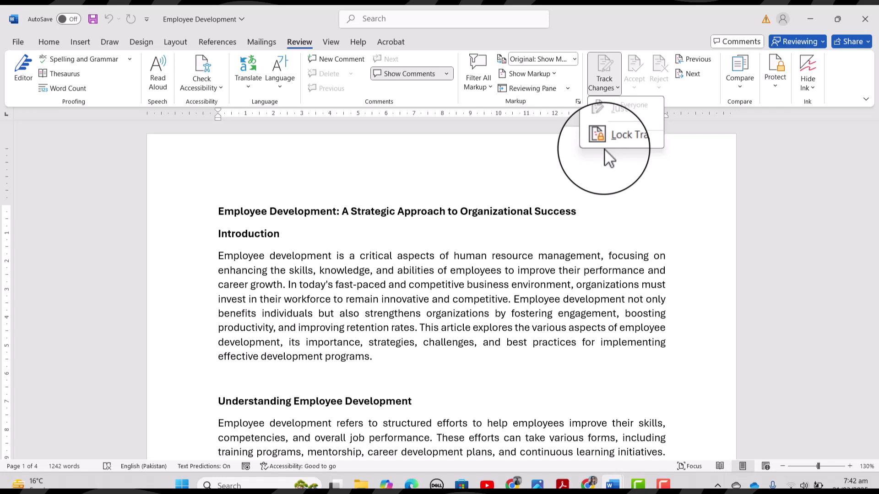
left_click(637, 147)
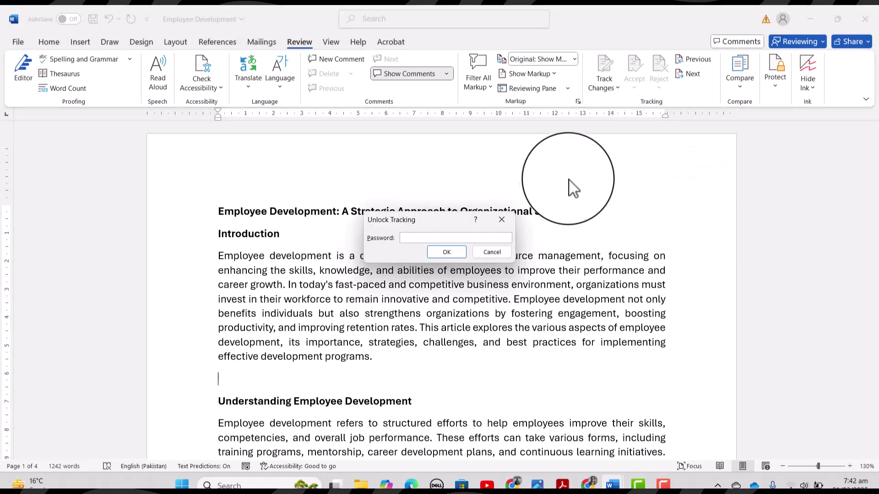
left_click(439, 253)
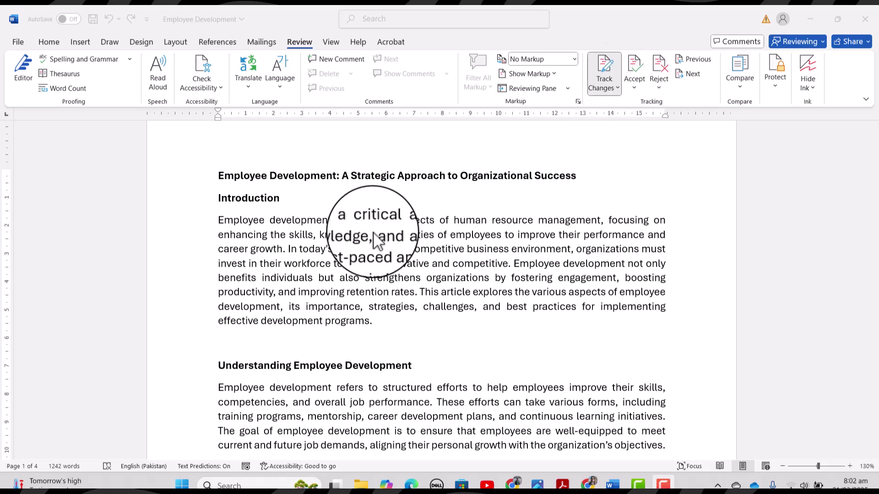
- Delete the word 'critical' from the introduction and place the cursor in the first paragraph
left_click(423, 227)
double_click(398, 221)
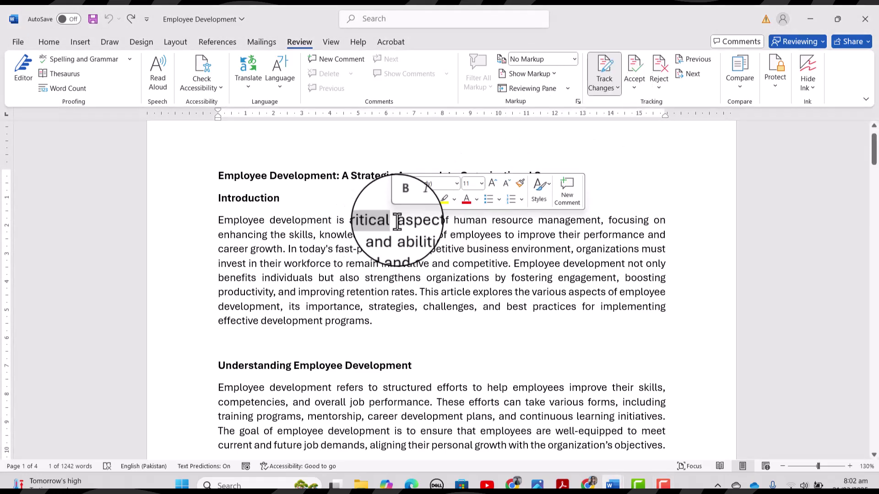
key("Delete")
scroll(363, 288, "down", 3)
left_click(473, 280)
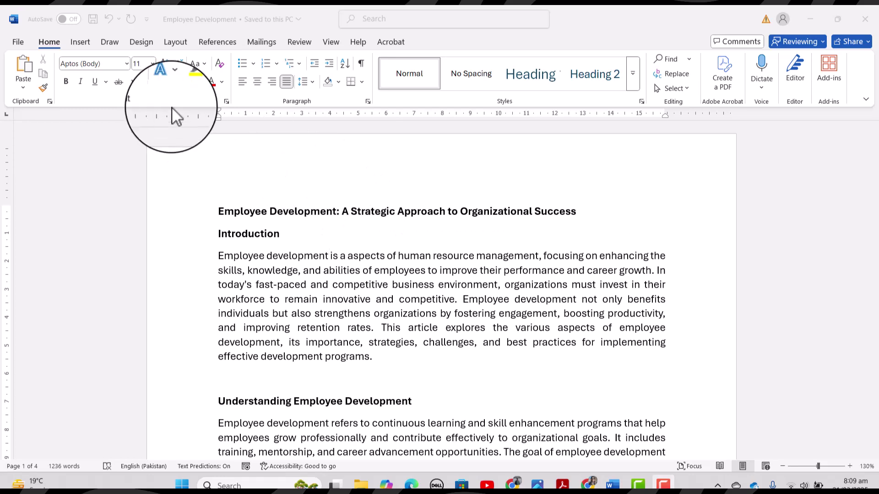
- Set the Review tab's Display for Review view to Simple Markup
left_click(299, 45)
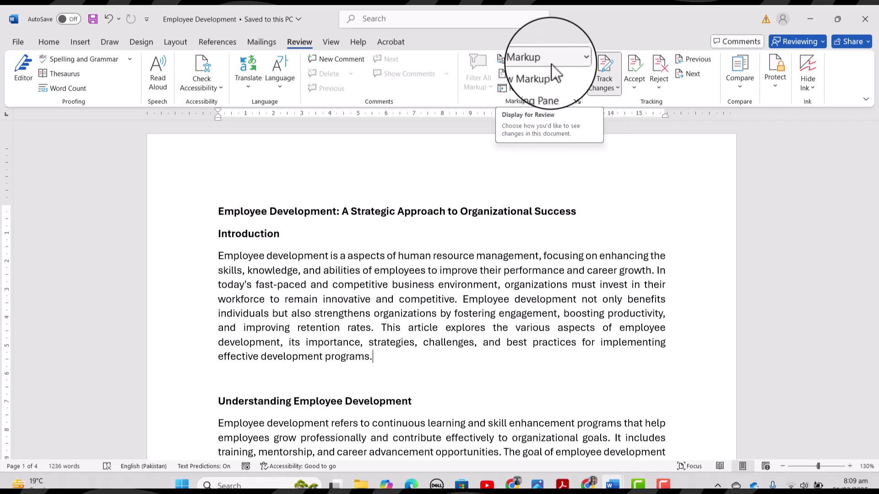
left_click(574, 59)
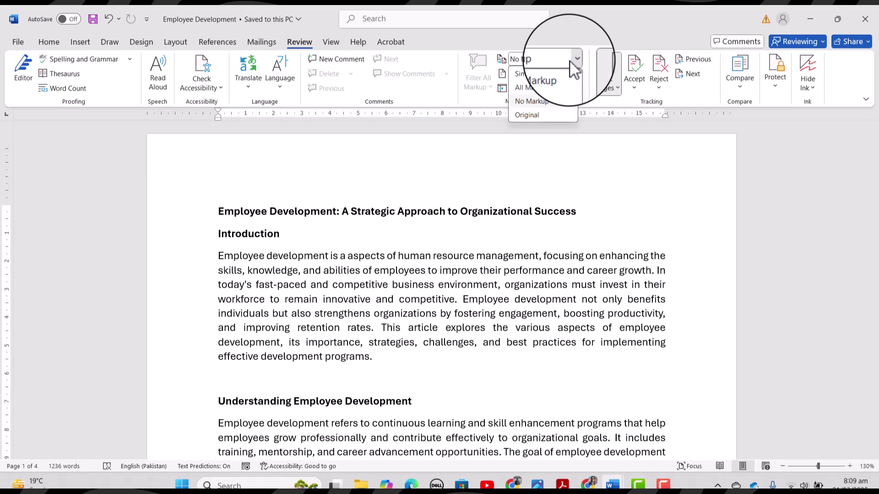
left_click(551, 78)
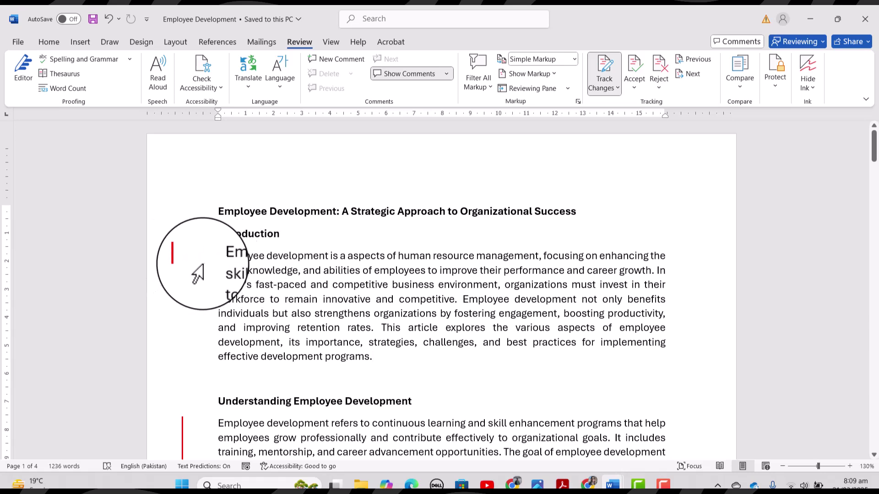
- Set Display for Review to All Markup, showing strikethrough deletions and underlined insertions
scroll(186, 389, "down", 2)
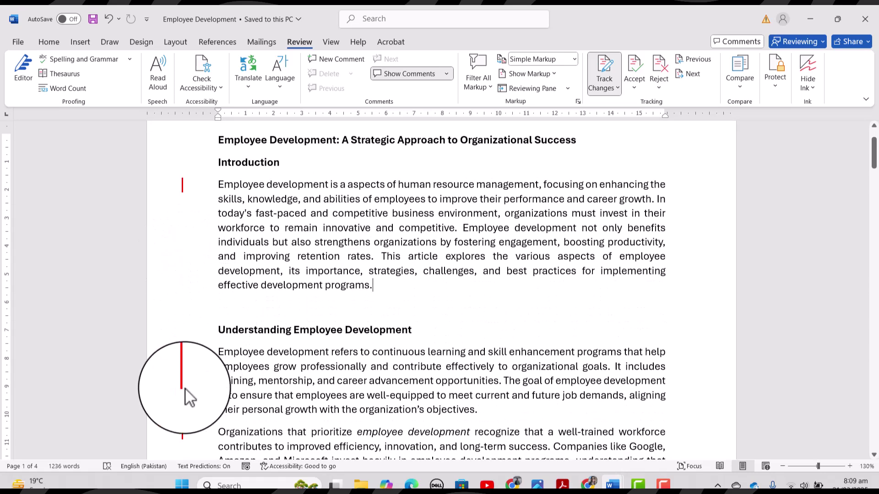
scroll(186, 389, "down", 2)
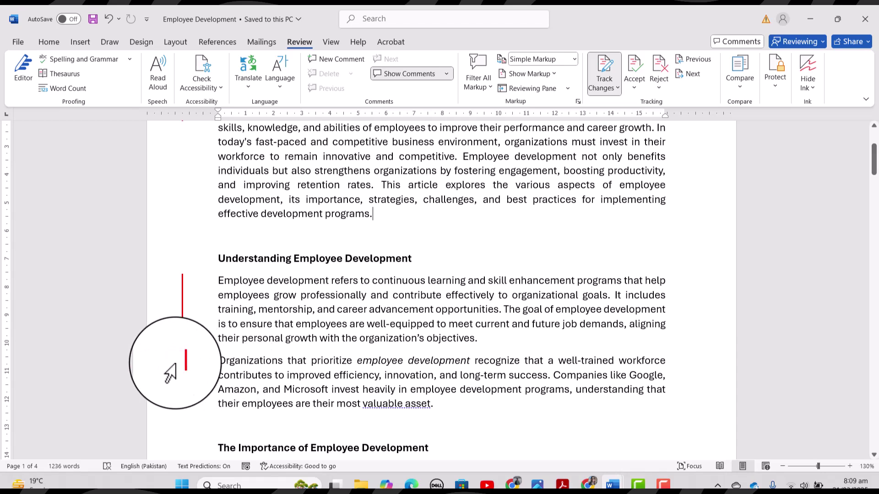
scroll(225, 333, "up", 3)
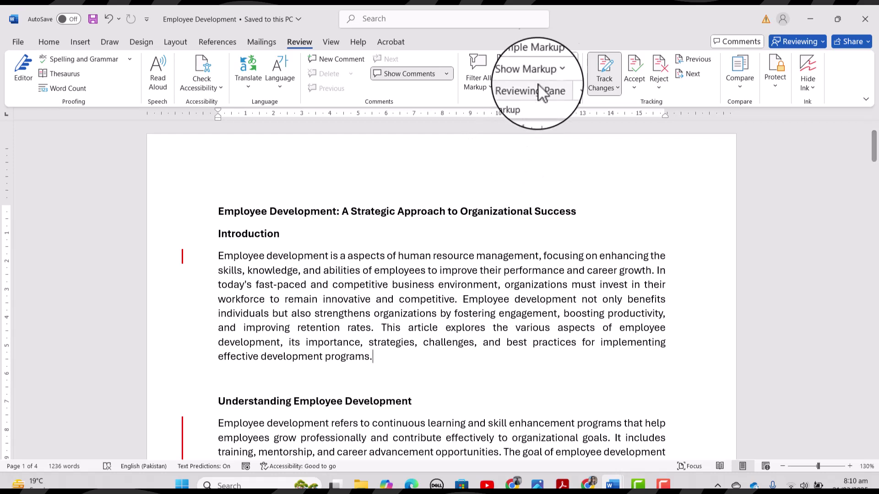
left_click(572, 61)
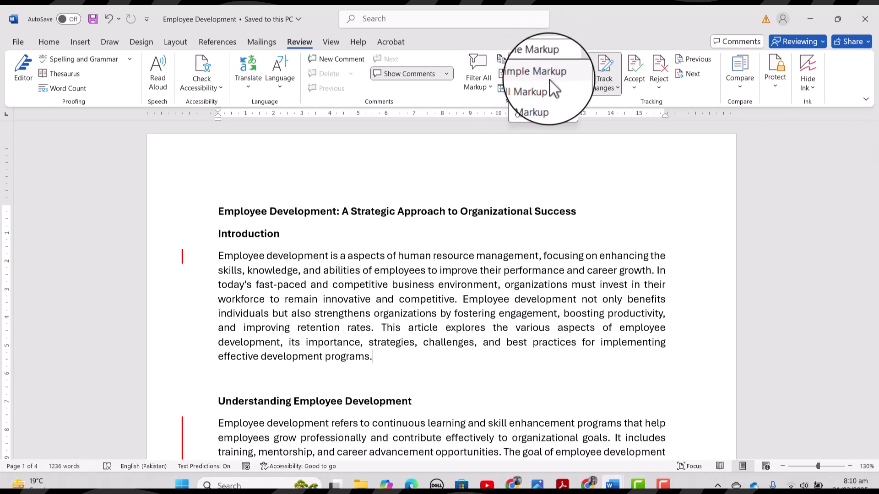
left_click(531, 87)
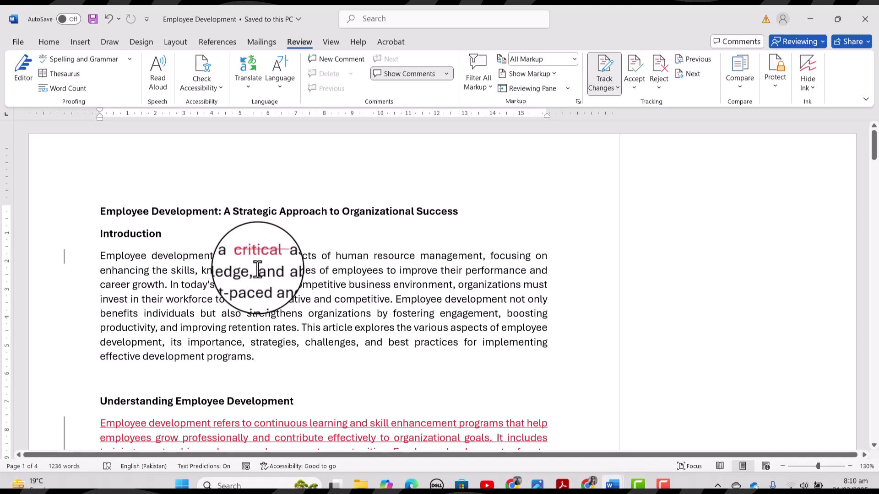
scroll(284, 211, "down", 3)
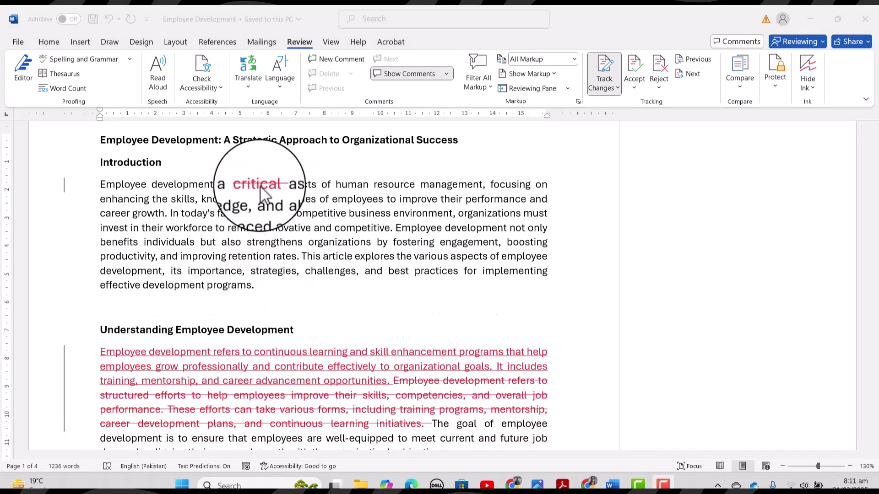
scroll(291, 298, "down", 3)
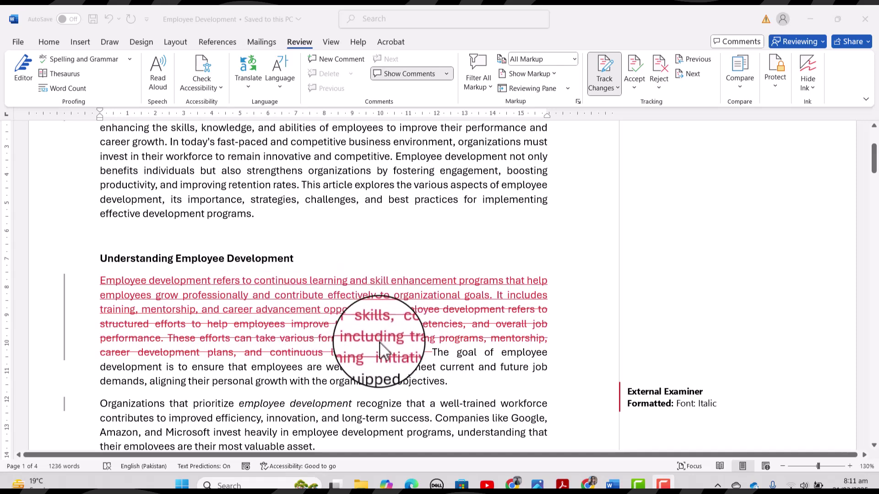
scroll(307, 326, "down", 1)
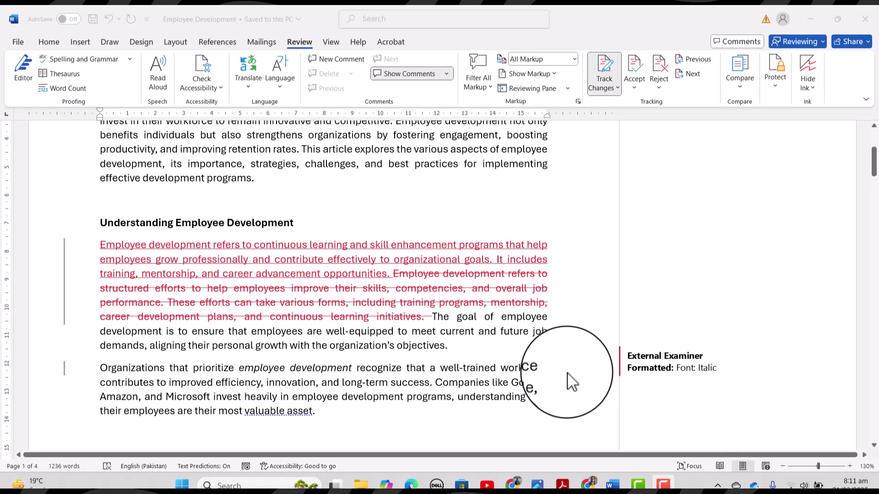
scroll(568, 375, "up", 3)
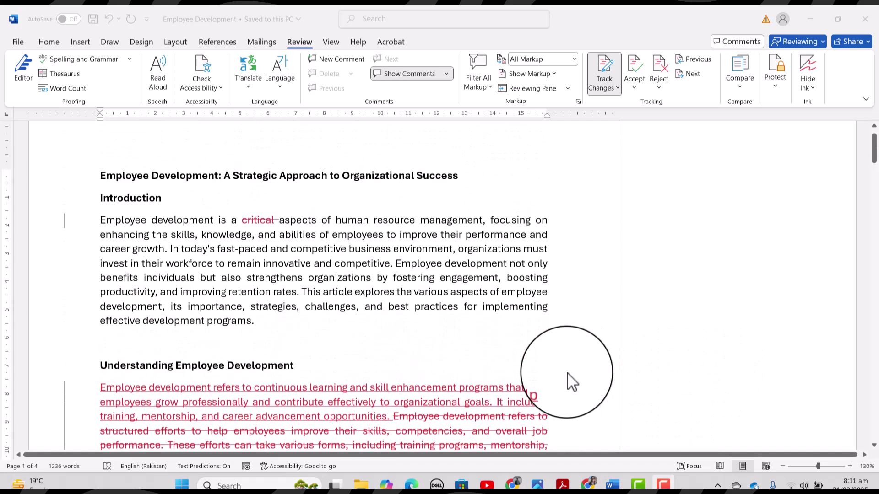
scroll(567, 374, "up", 1)
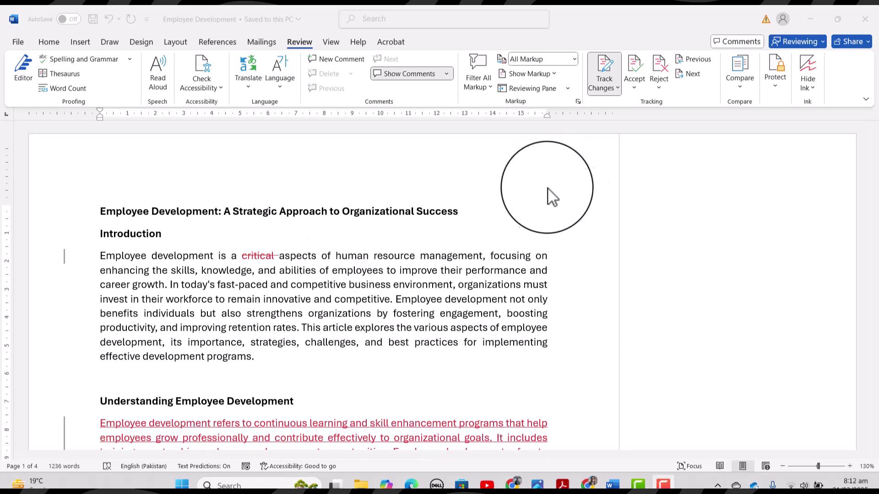
scroll(501, 275, "down", 3)
scroll(499, 268, "up", 2)
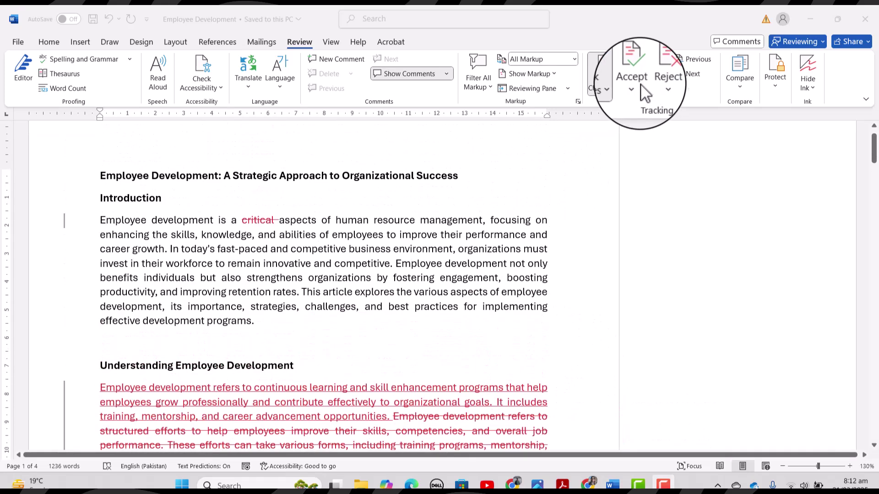
- Select the deleted word 'critical' and accept that tracked deletion with Accept This Change
left_click(634, 87)
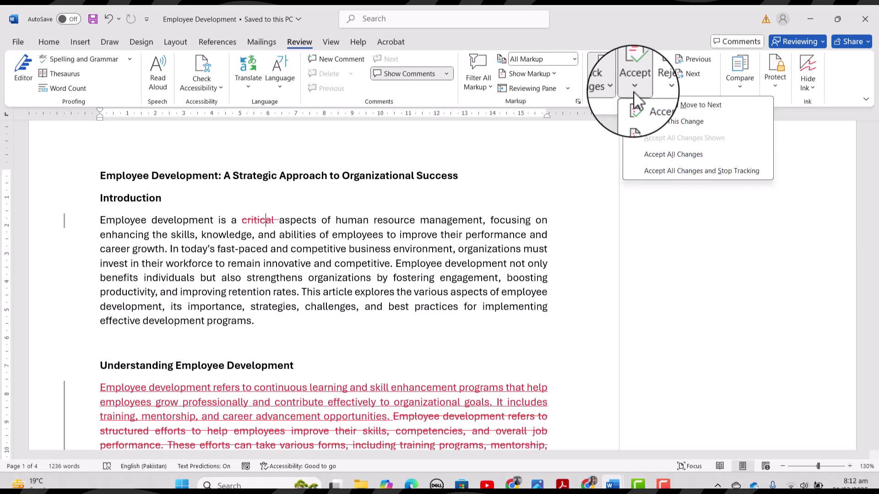
left_click(671, 154)
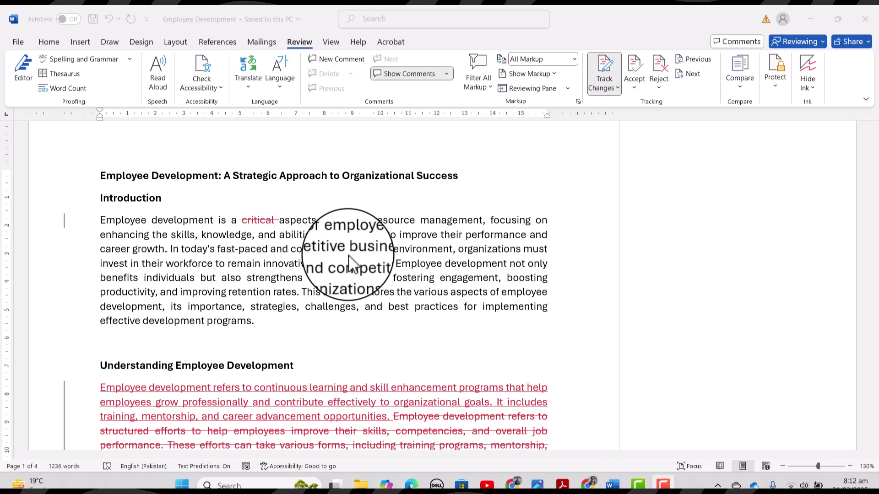
left_click_drag(275, 221, 237, 225)
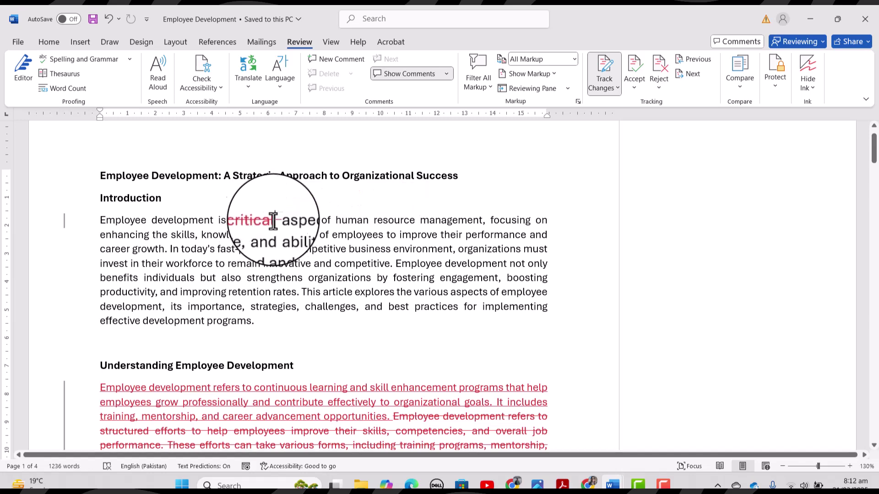
left_click(634, 88)
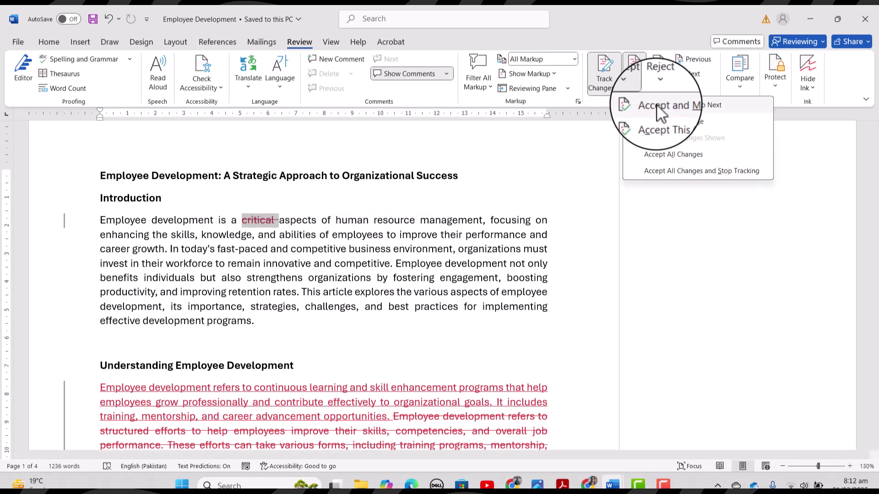
left_click(667, 121)
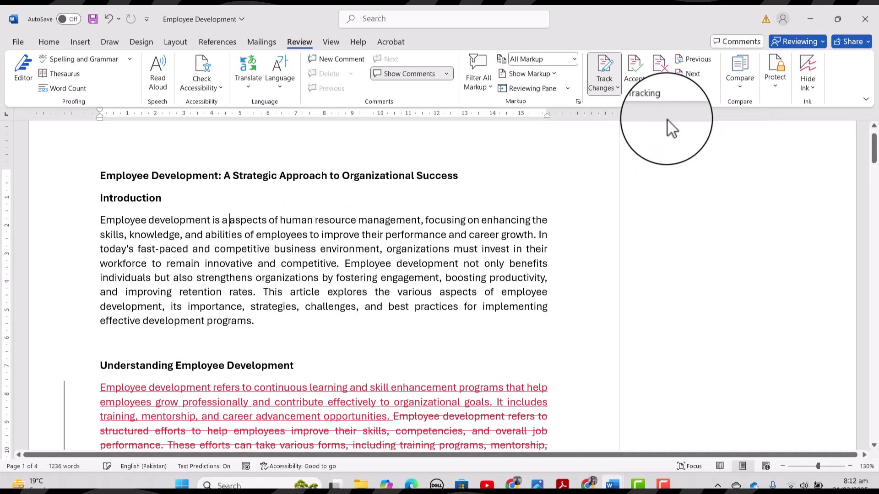
scroll(403, 297, "down", 2)
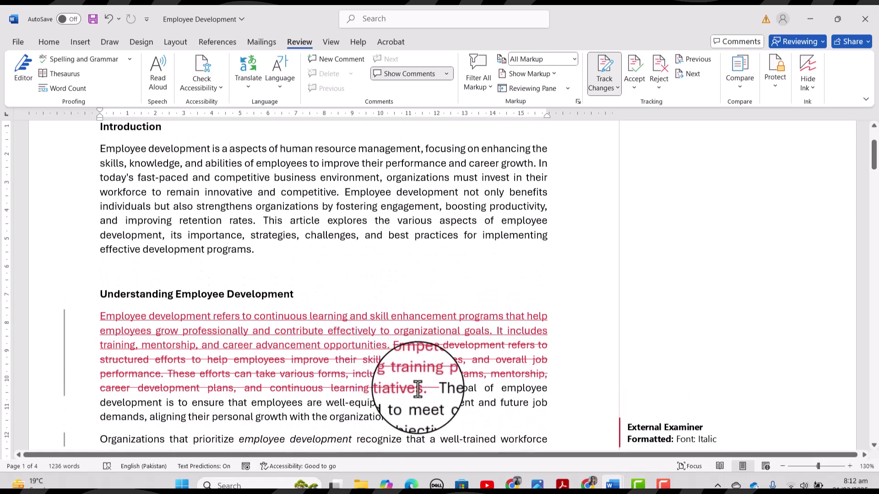
- Reject the tracked deletion of the 'structured efforts' paragraph, restoring it as plain text
left_click_drag(431, 389, 392, 346)
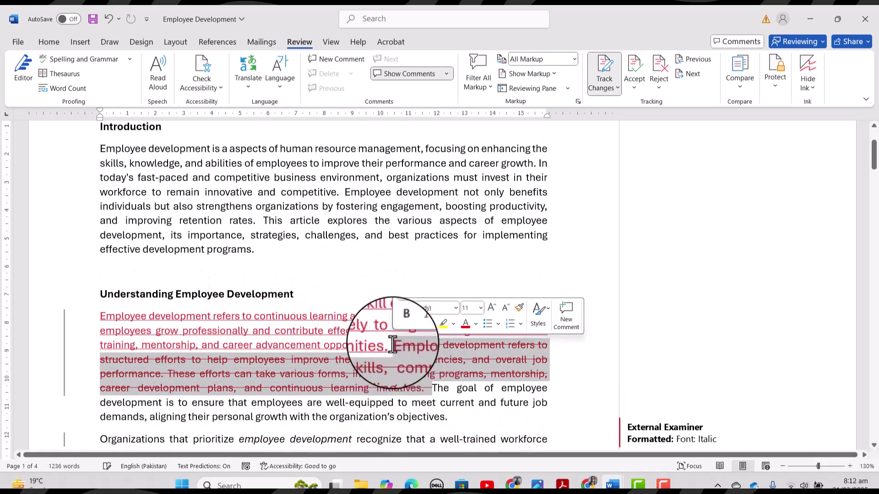
left_click(659, 89)
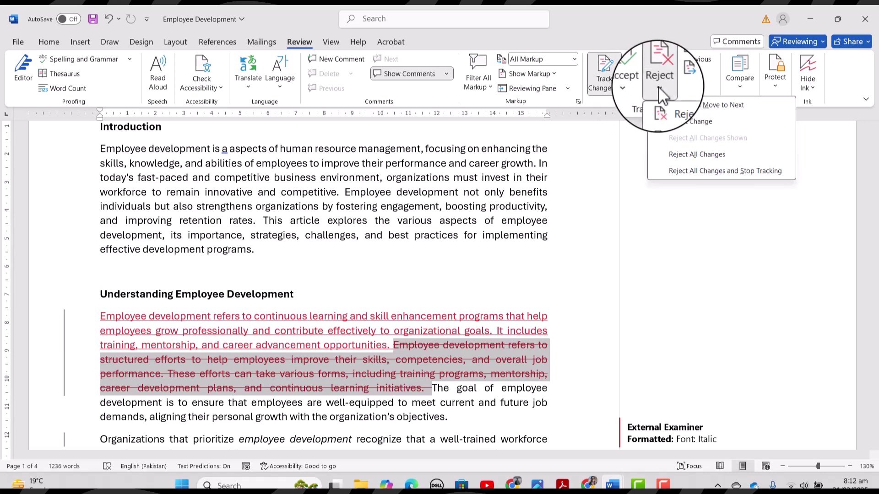
left_click(680, 125)
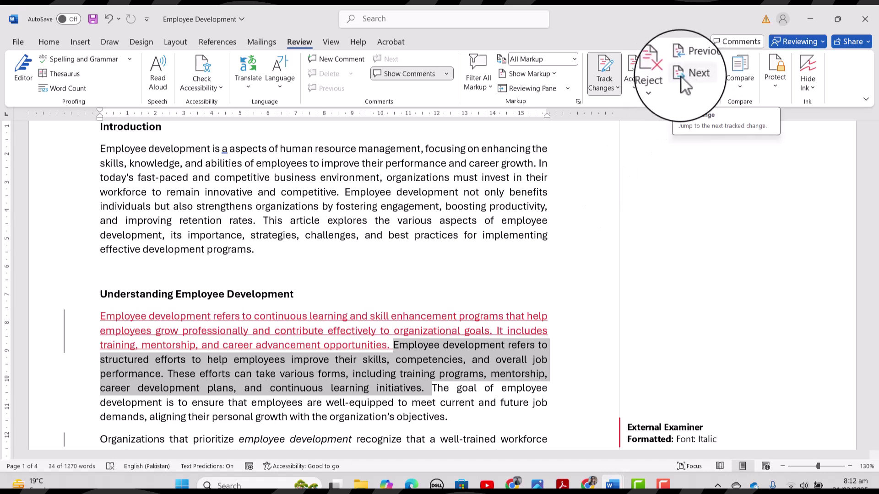
- Move to the next tracked change and accept the italic formatting on 'employee development'
left_click(685, 77)
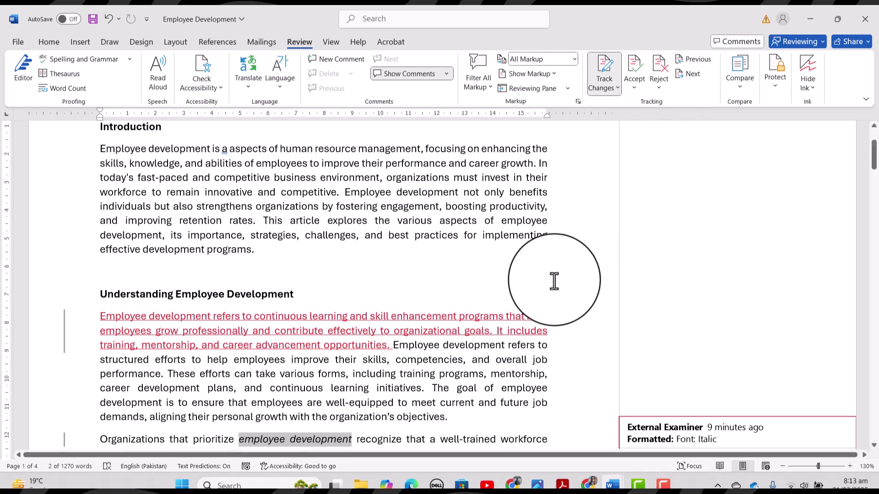
scroll(518, 360, "down", 2)
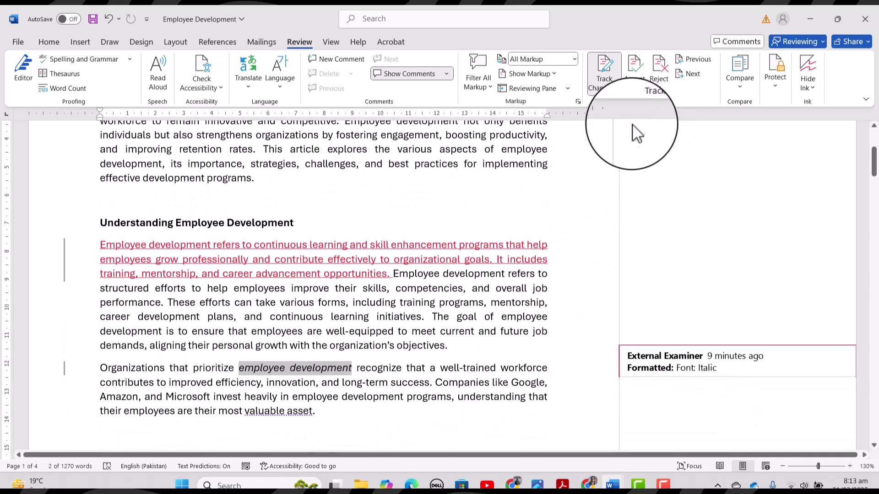
left_click(635, 92)
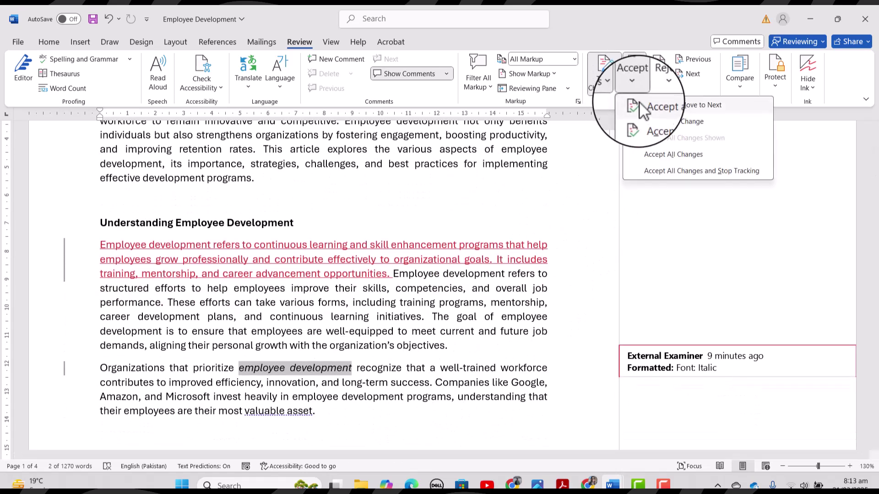
left_click(659, 126)
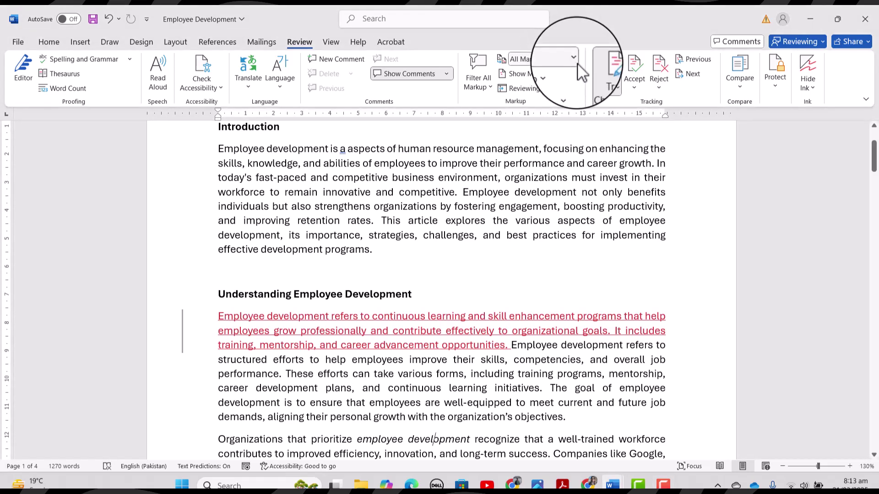
- Set Display for Review to Original and review the document without tracked insertions
left_click(574, 62)
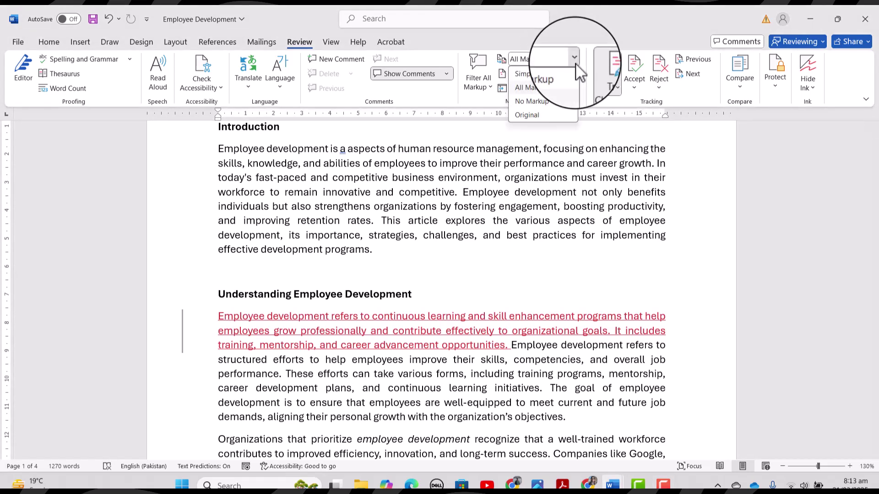
left_click(527, 115)
scroll(503, 238, "down", 1)
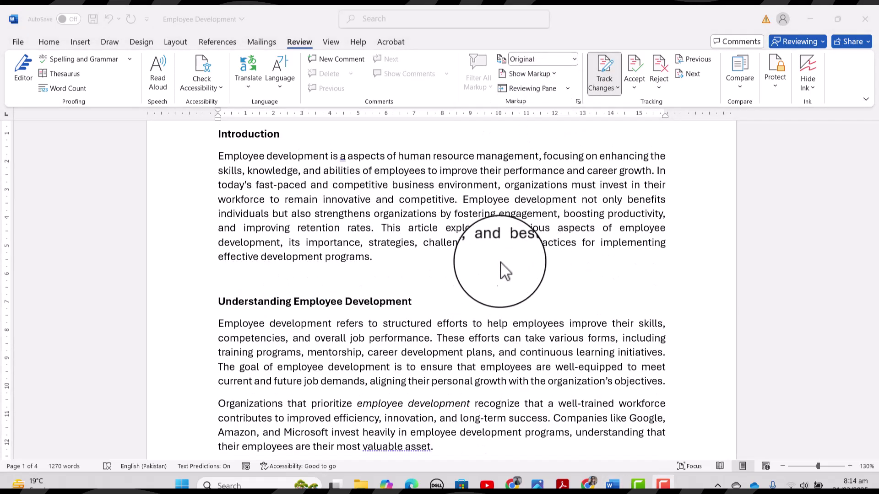
scroll(506, 255, "down", 5)
scroll(490, 372, "up", 3)
scroll(490, 372, "up", 3)
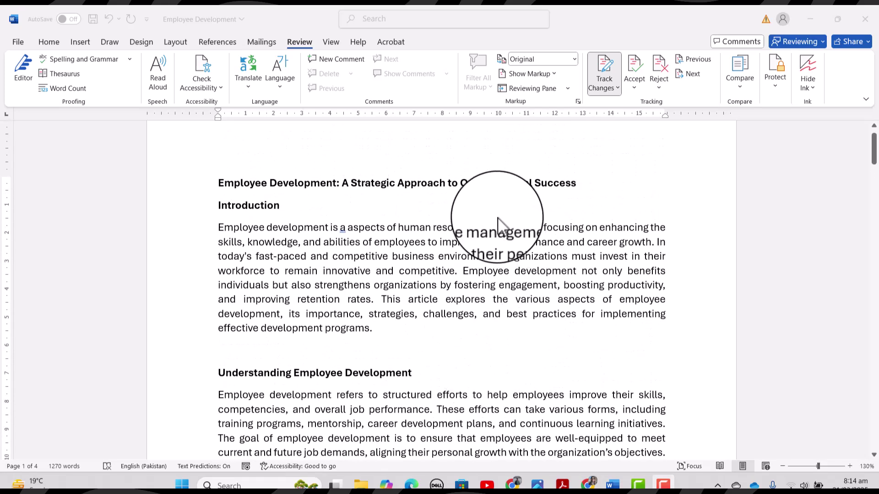